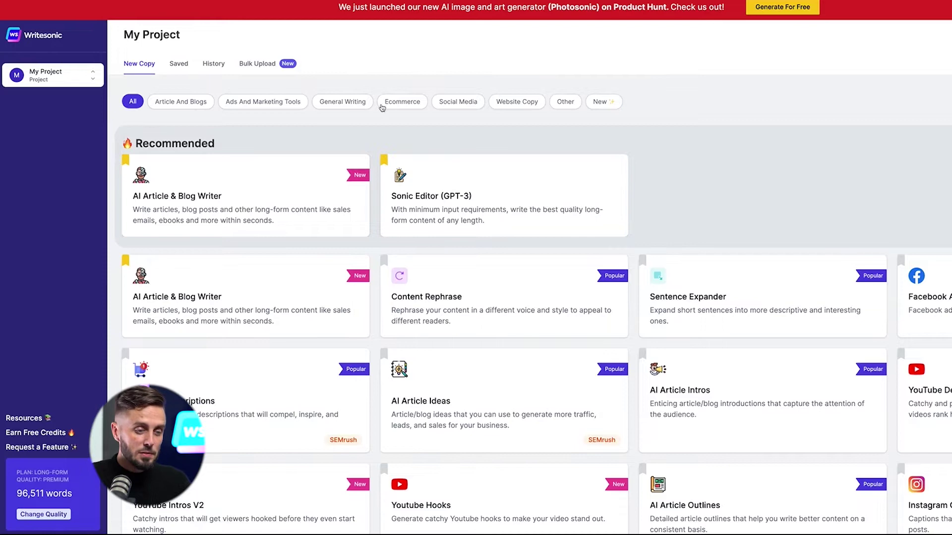
- Scroll down the My Project template list to browse all the templates
scroll(451, 198, down, 10)
- Filter templates by Article And Blogs, then Ads And Marketing Tools, then General Writing
scroll(451, 198, down, 10)
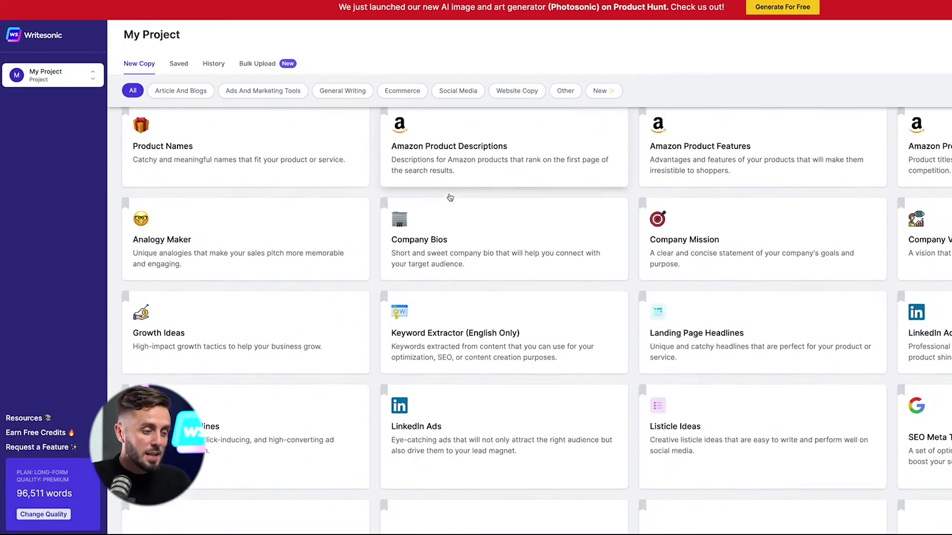
scroll(450, 195, up, 15)
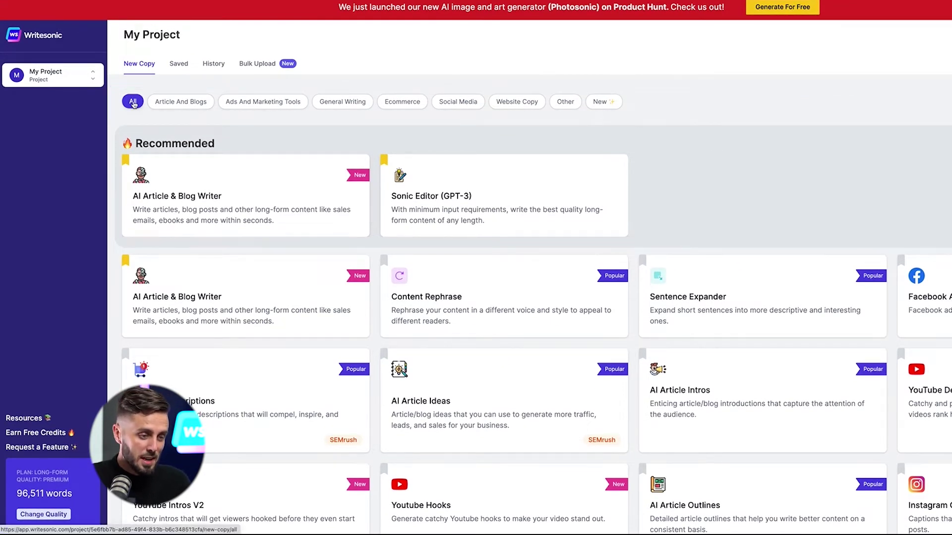
click(191, 104)
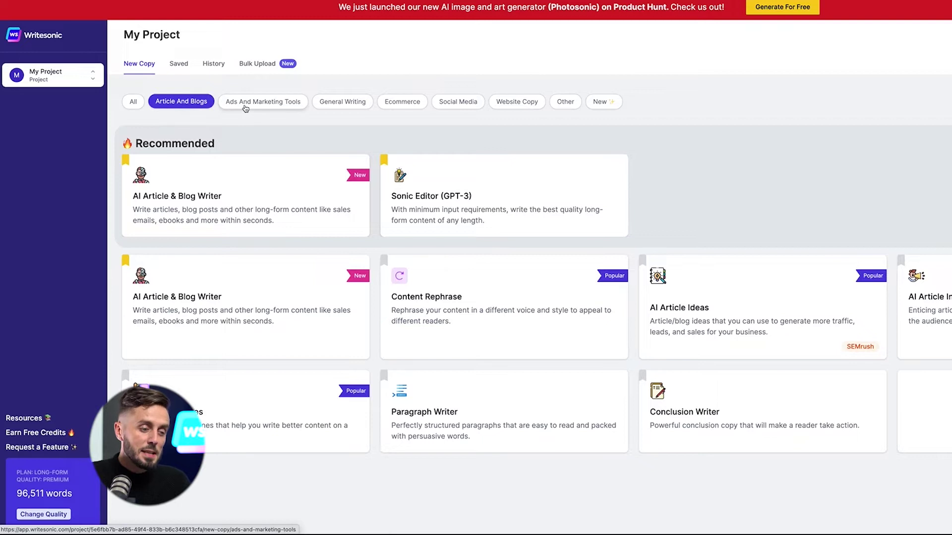
click(270, 105)
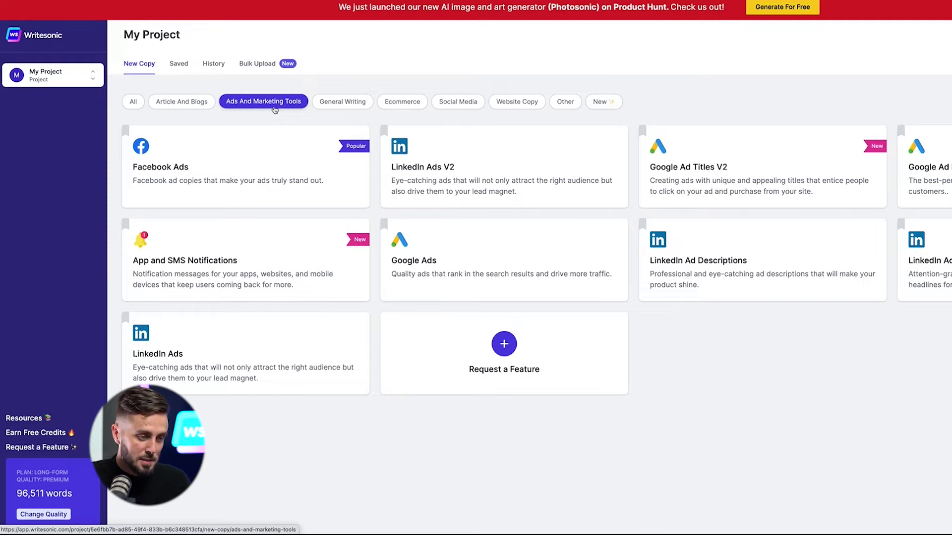
click(337, 107)
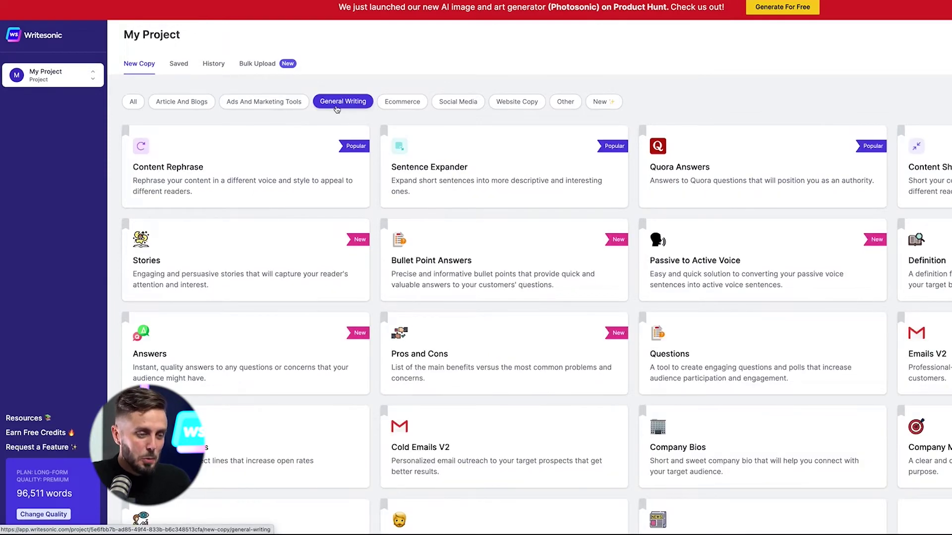
scroll(347, 134, down, 1)
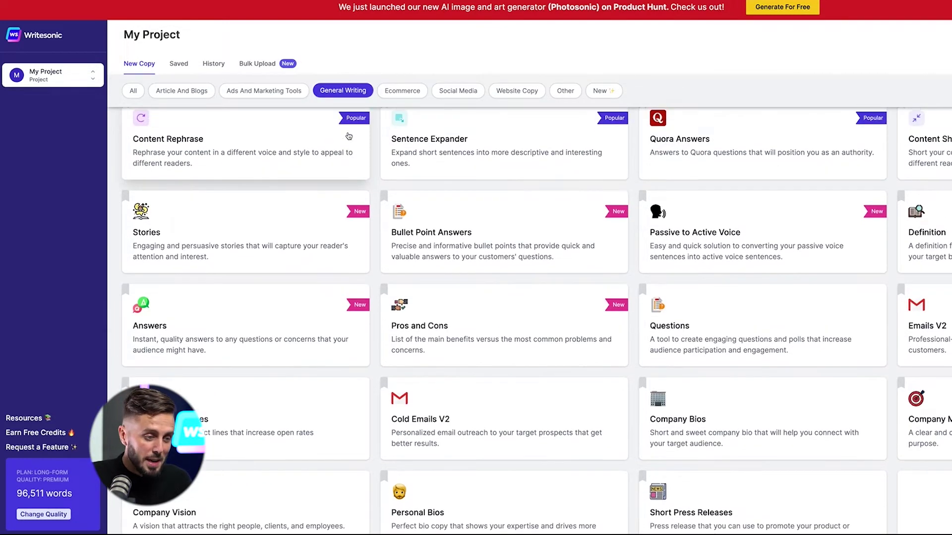
scroll(349, 136, up, 1)
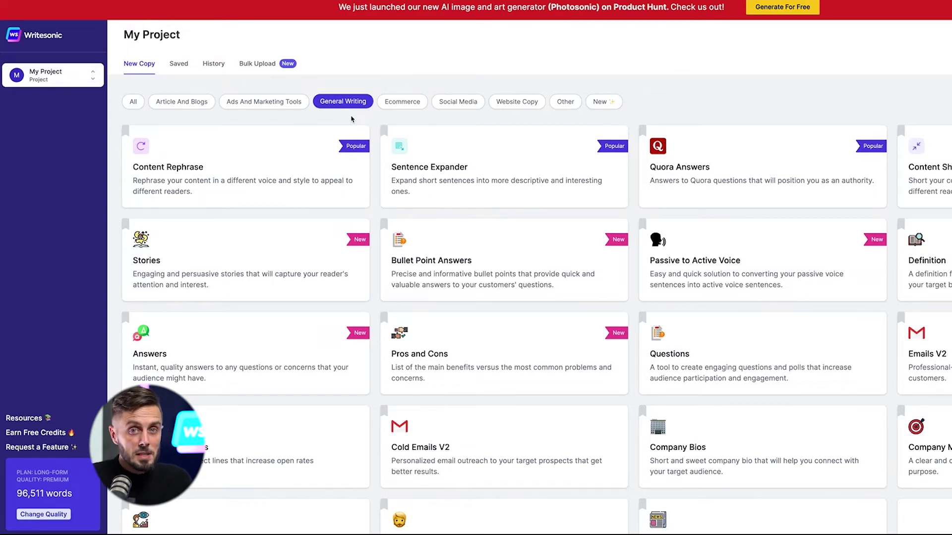
- Filter templates by Ecommerce, then Social Media, then Website Copy
click(392, 112)
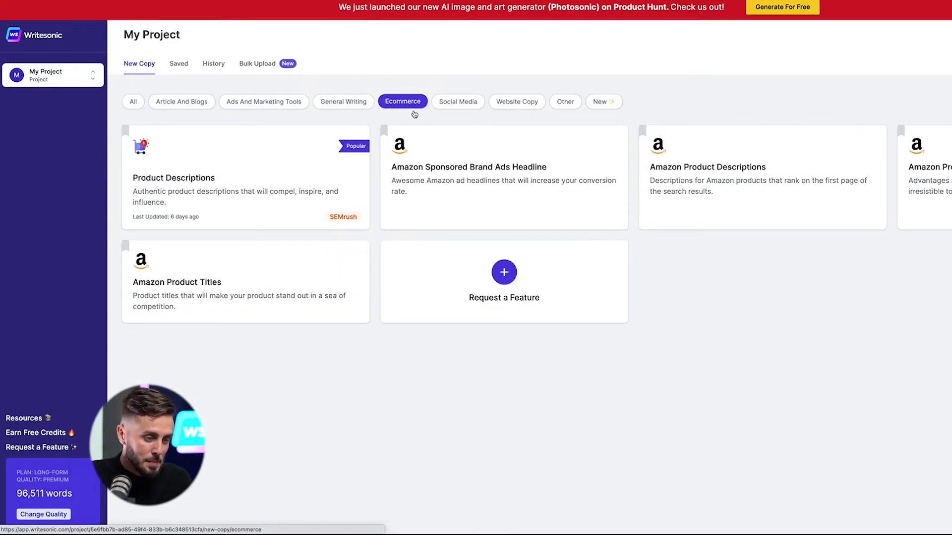
click(460, 113)
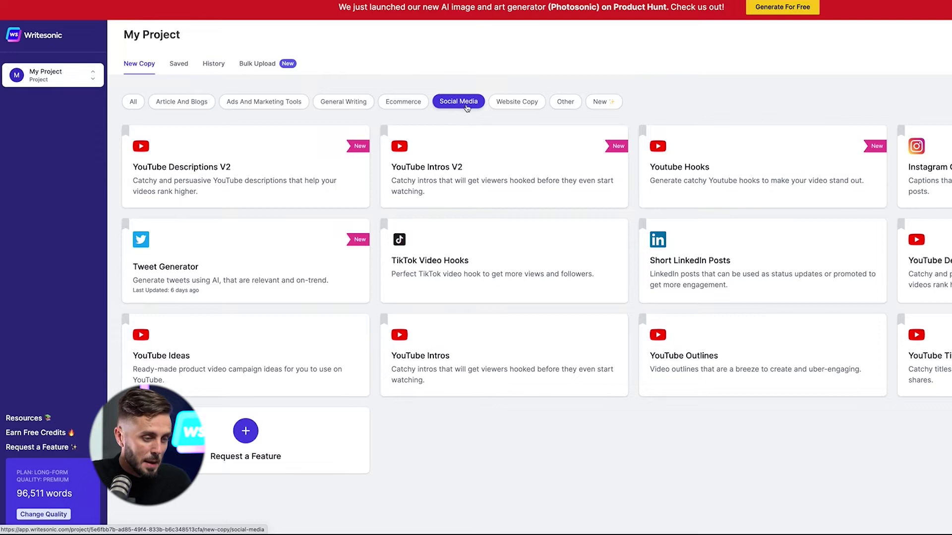
click(497, 111)
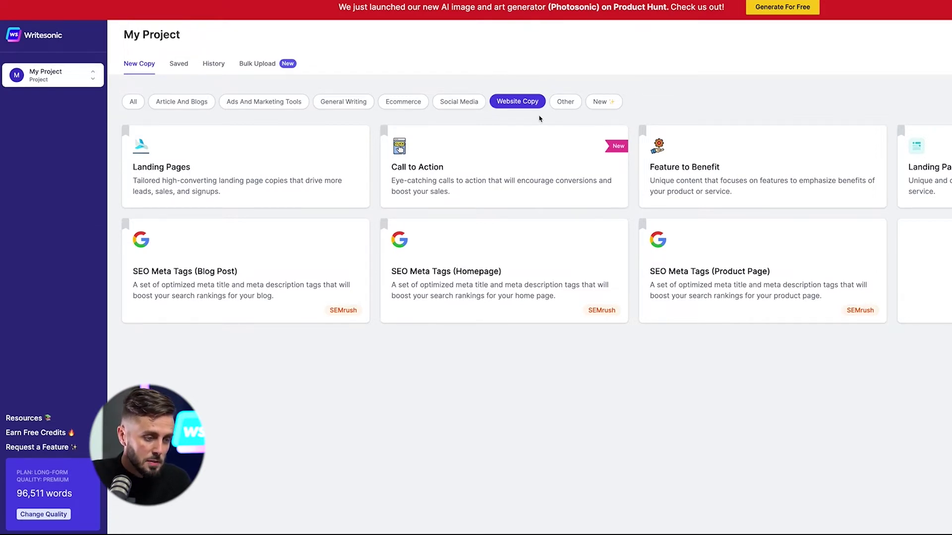
- Browse the Other category, then the New templates like YouTube Descriptions V2
click(559, 110)
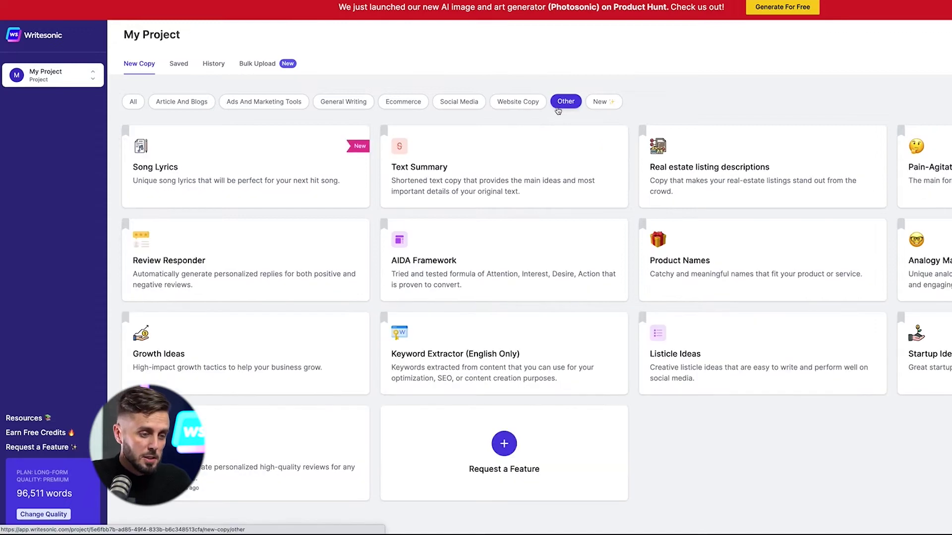
scroll(574, 151, down, 1)
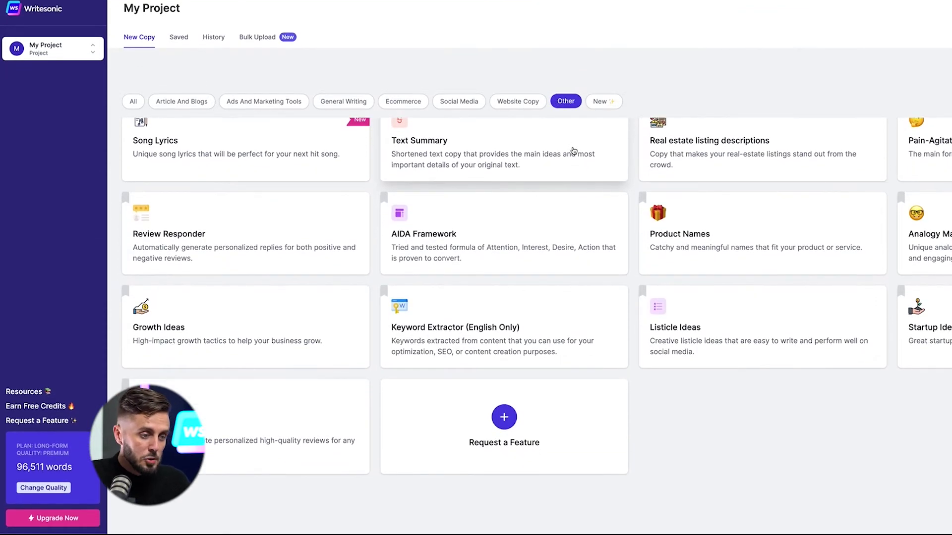
scroll(573, 151, up, 1)
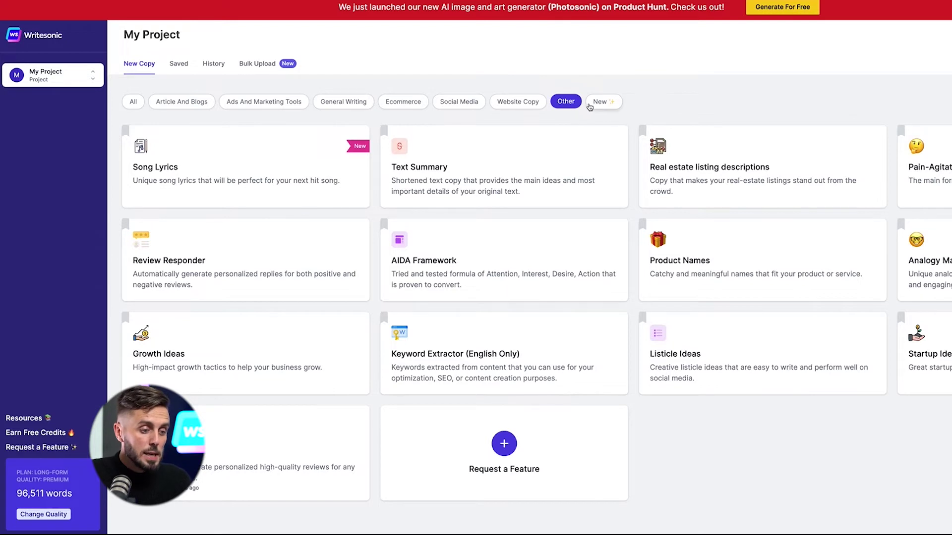
click(590, 105)
scroll(574, 124, down, 1)
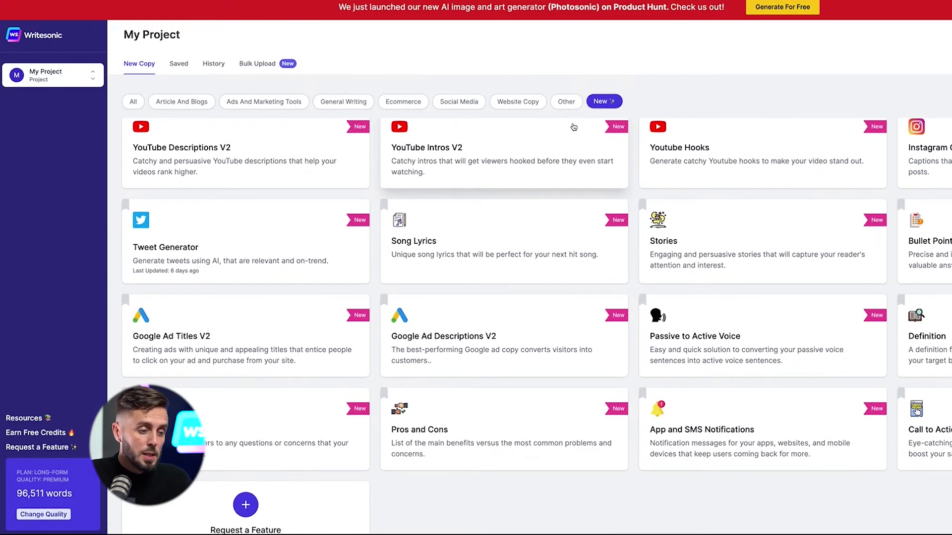
scroll(574, 127, up, 1)
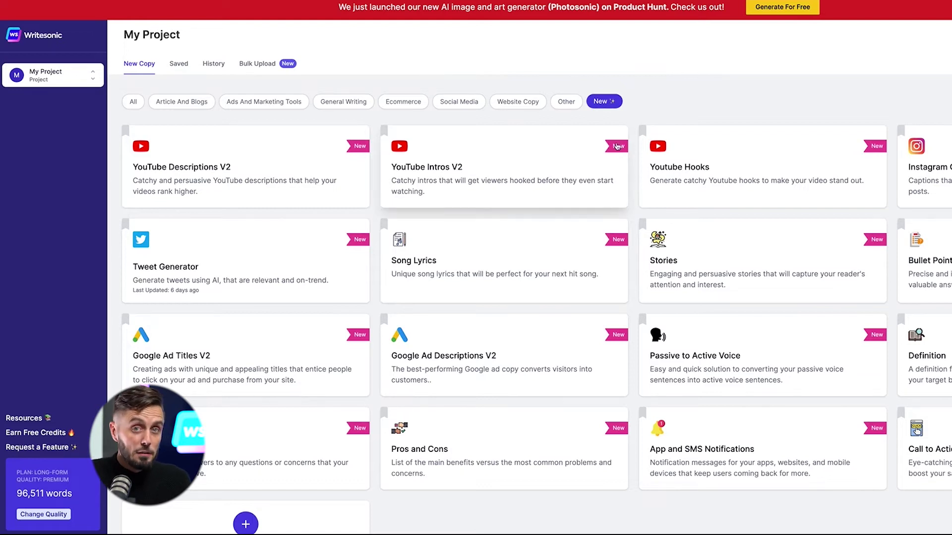
- Bookmark YouTube Intros V2 into Recommended and open its form at the title box
click(384, 131)
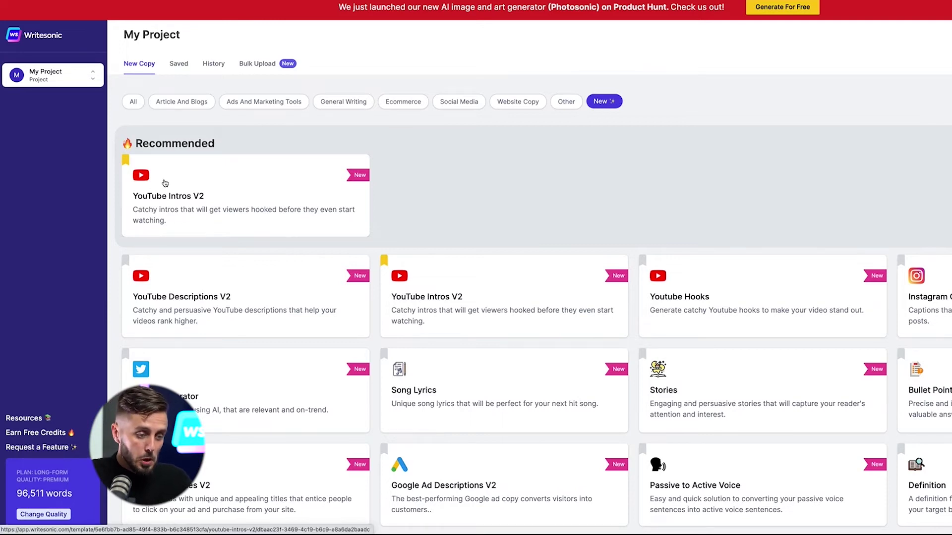
click(164, 184)
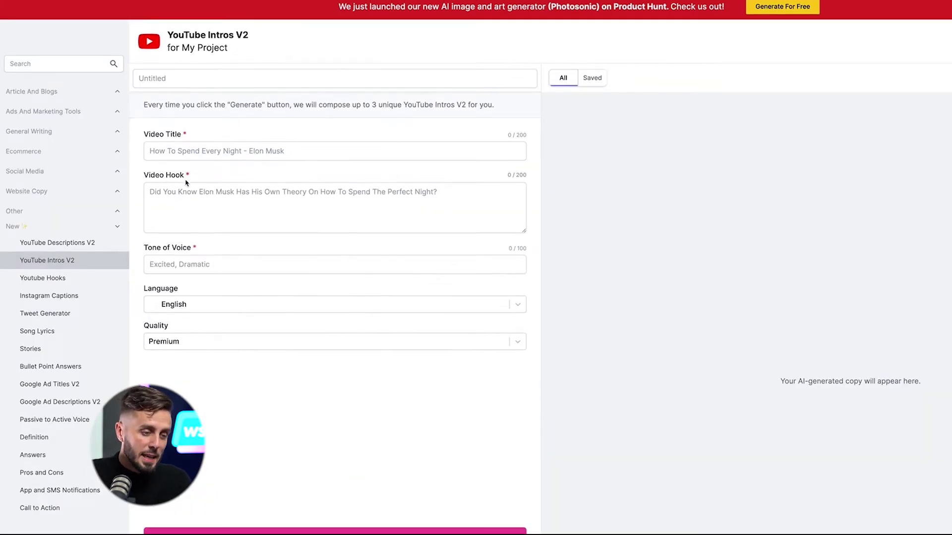
scroll(185, 180, down, 1)
scroll(186, 178, up, 1)
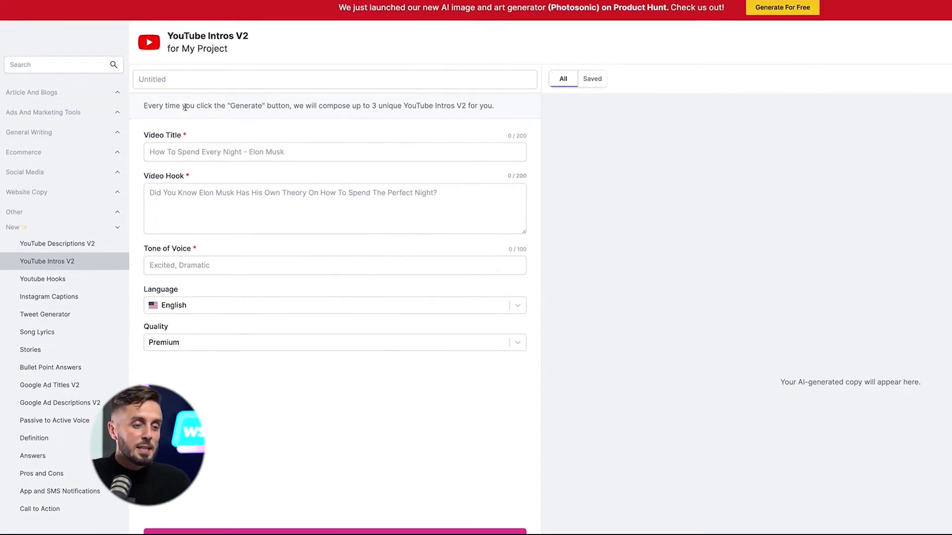
click(187, 82)
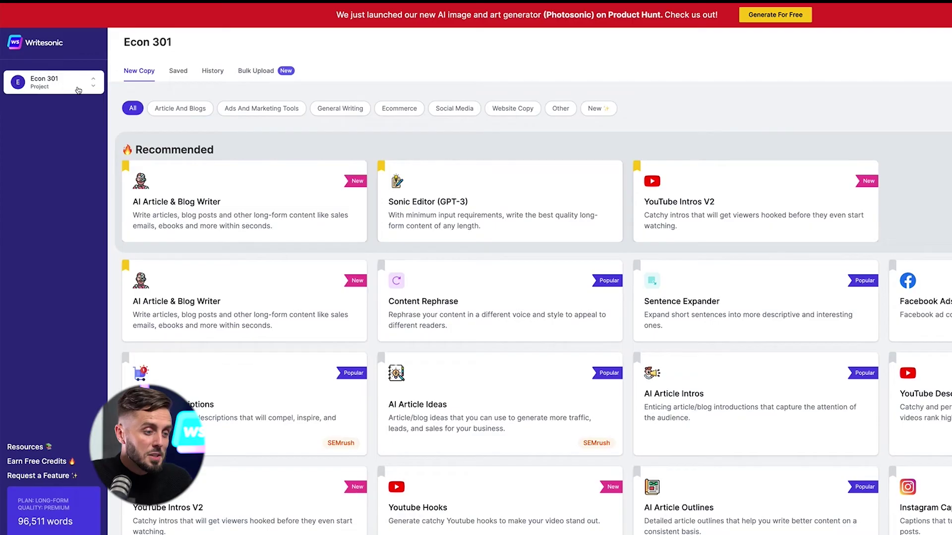
- Switch to the Why People are Moving To Austin, TX project and view its Saved and History tabs
click(40, 82)
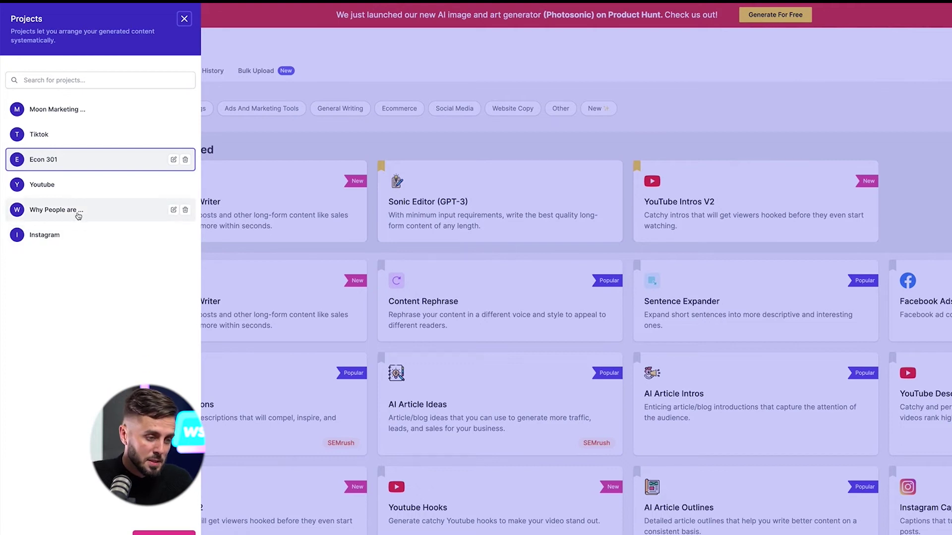
click(78, 215)
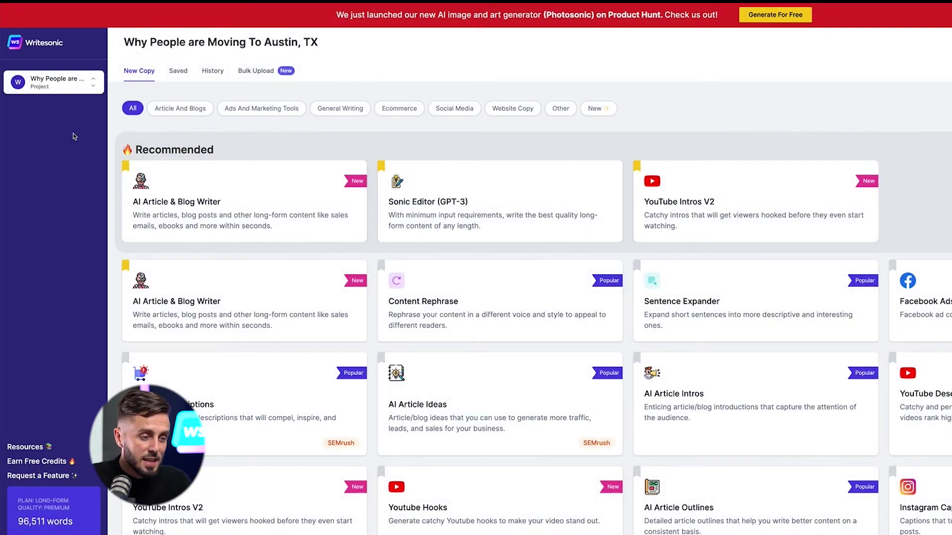
click(178, 71)
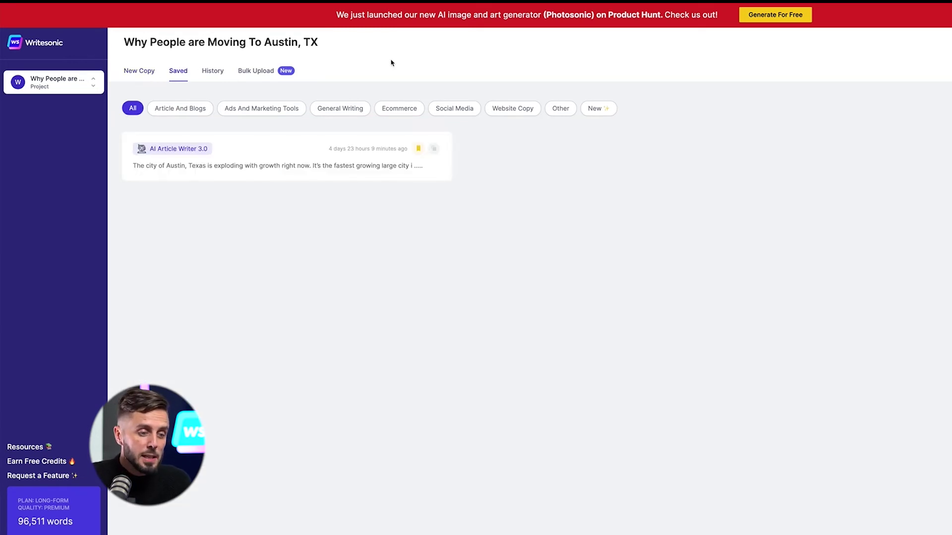
click(211, 72)
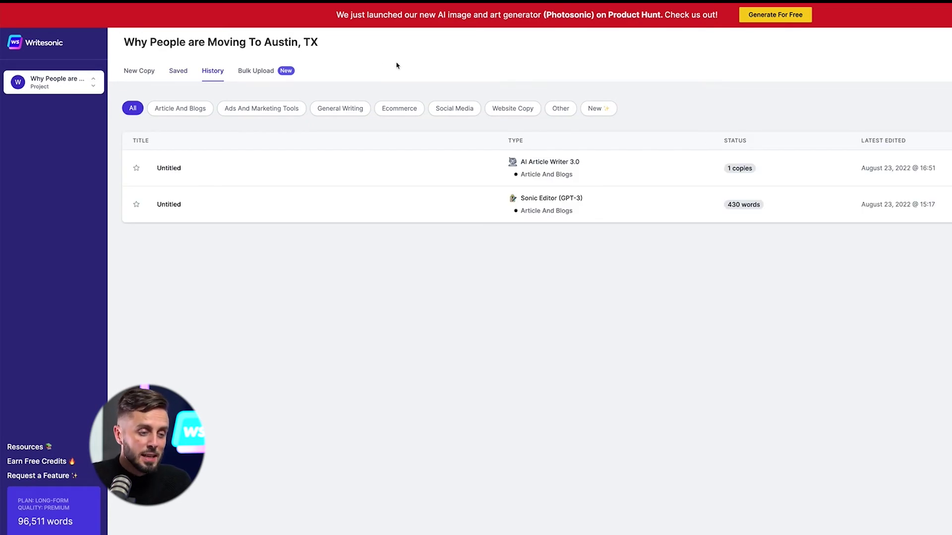
- View the Austin project's Bulk Upload page, then bring up the profile settings panel
click(287, 69)
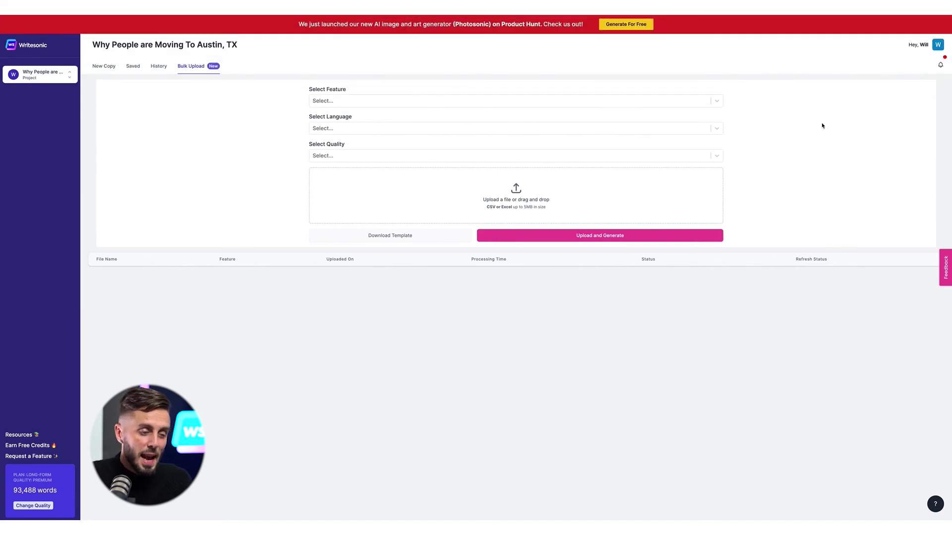
click(938, 45)
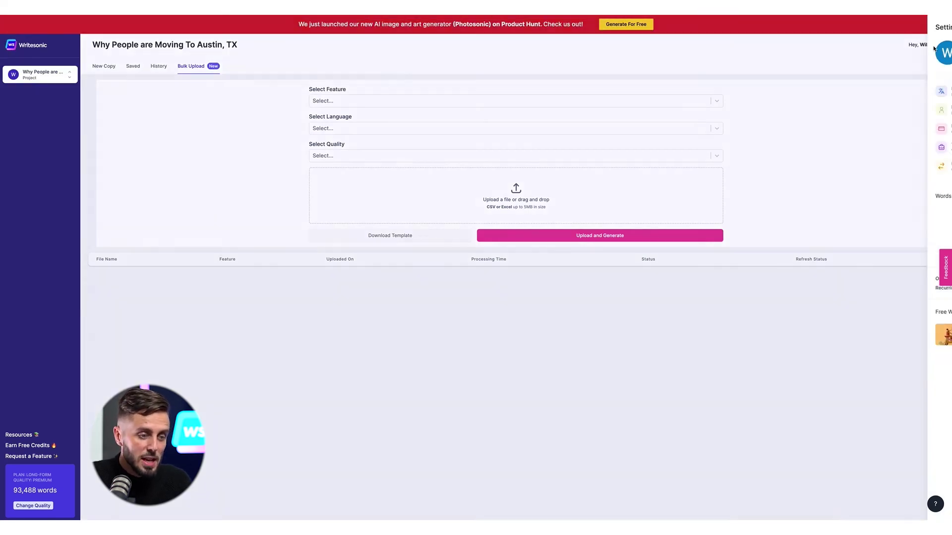
- Browse the Preferences, Your Profile, Password, Billing, Team and Integrations settings pages
click(890, 91)
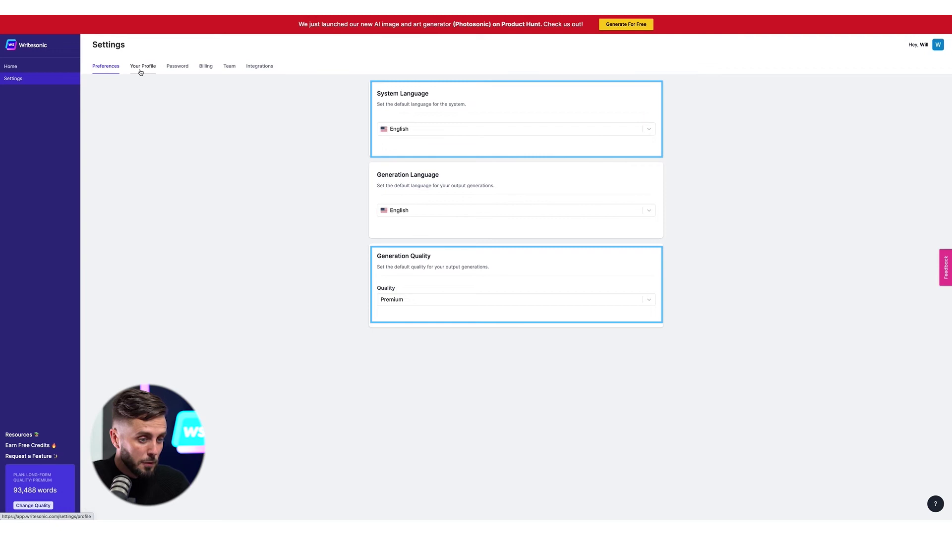
click(141, 72)
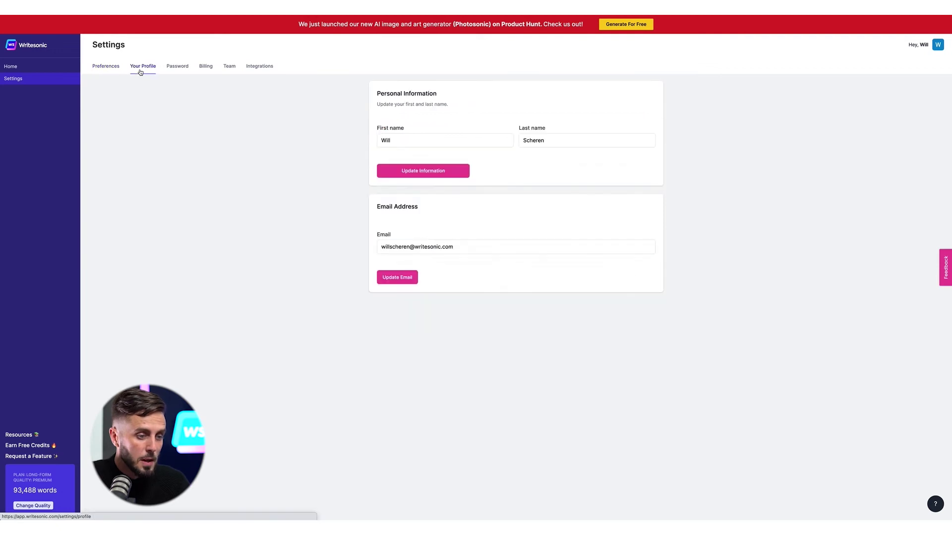
click(177, 72)
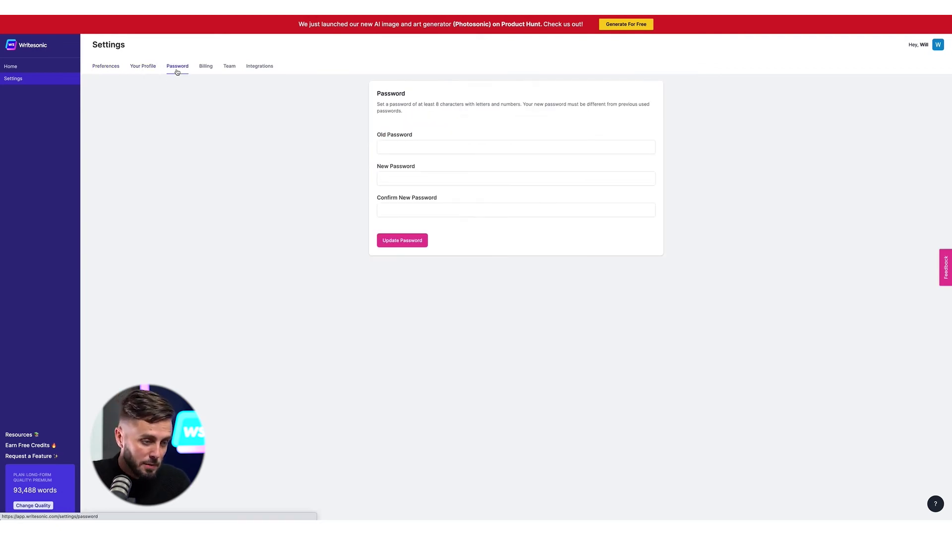
click(211, 70)
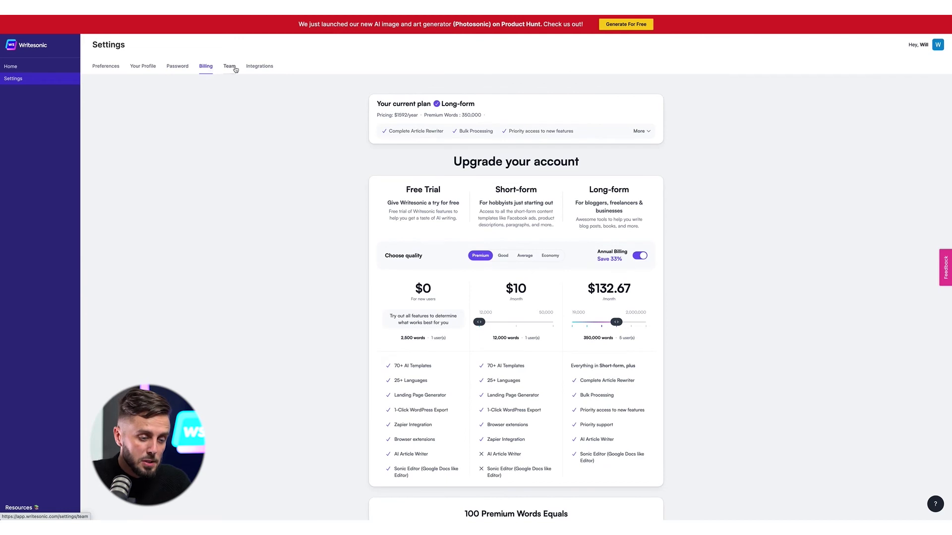
click(230, 67)
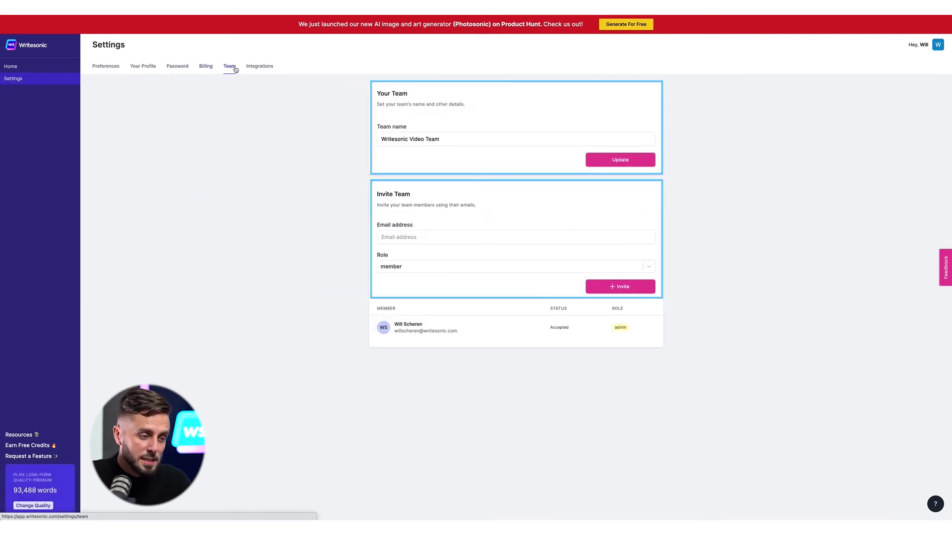
click(261, 68)
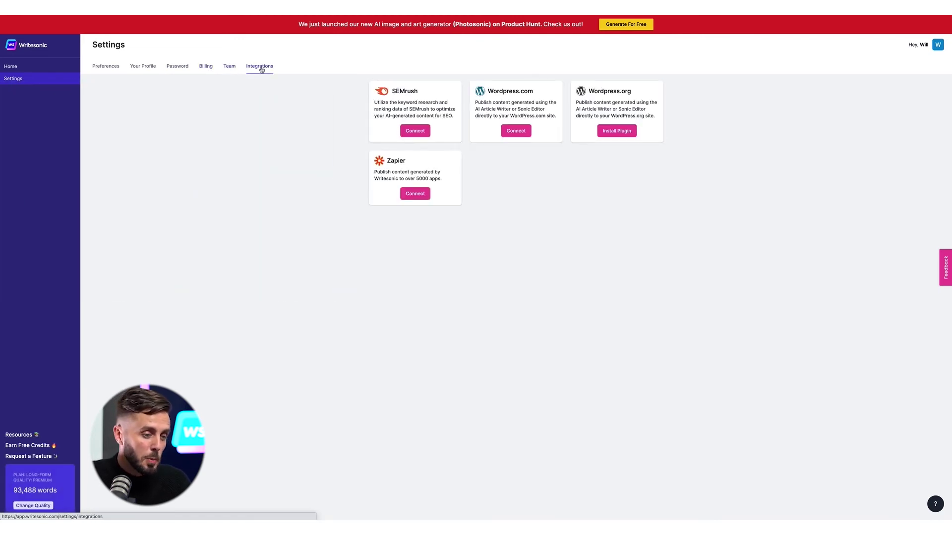